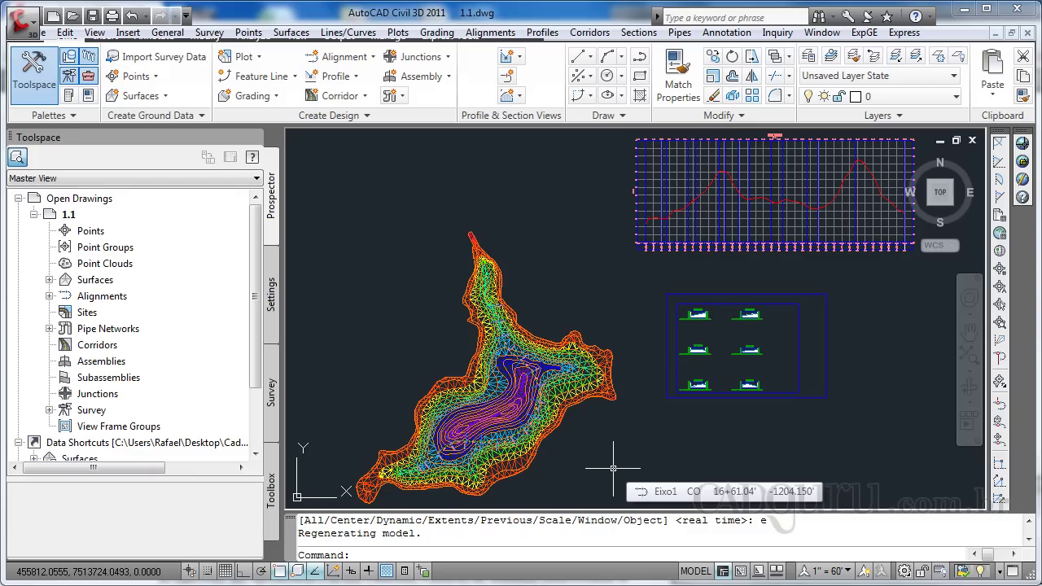
- Clear the command prompt once the drawing is zoomed to its full extents
{"action": "key", "text": "Escape"}
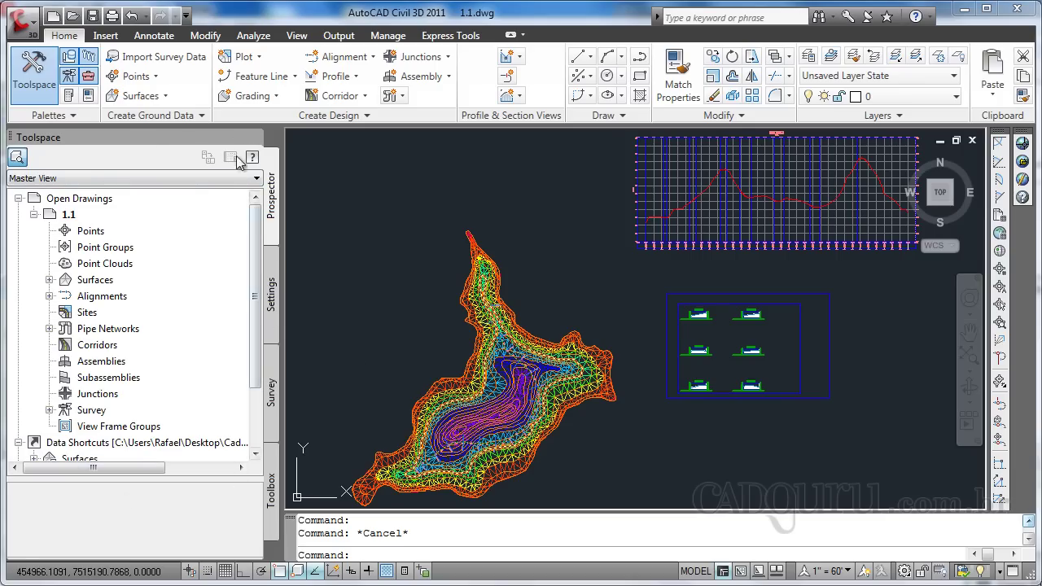
- Select the 6+00.00 sample line, deselect it, and zoom out to a smaller overview
{"action": "left_click", "coordinate": [508, 357]}
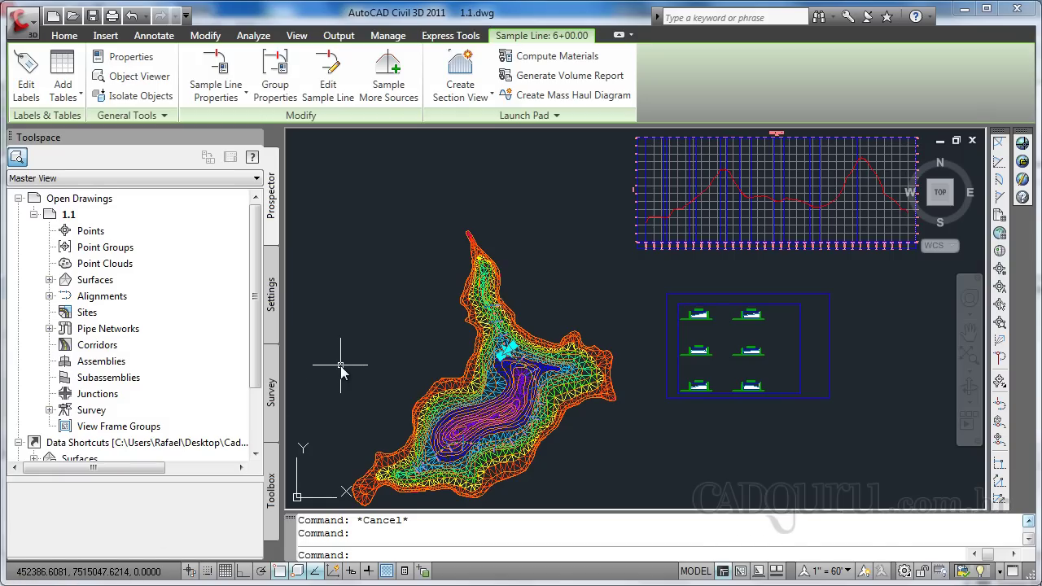
{"action": "mouse_move", "coordinate": [341, 367]}
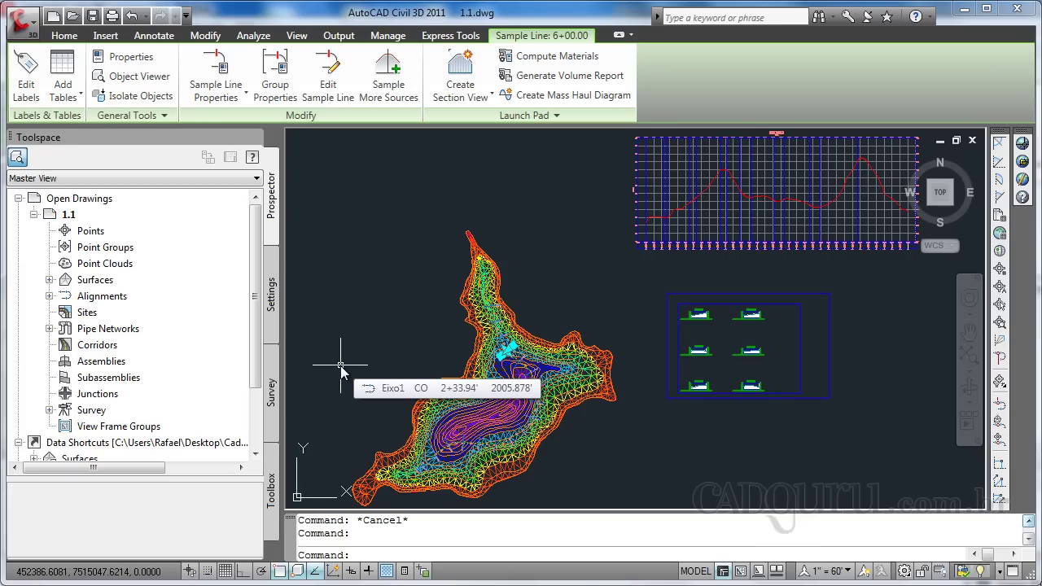
{"action": "key", "text": "Escape"}
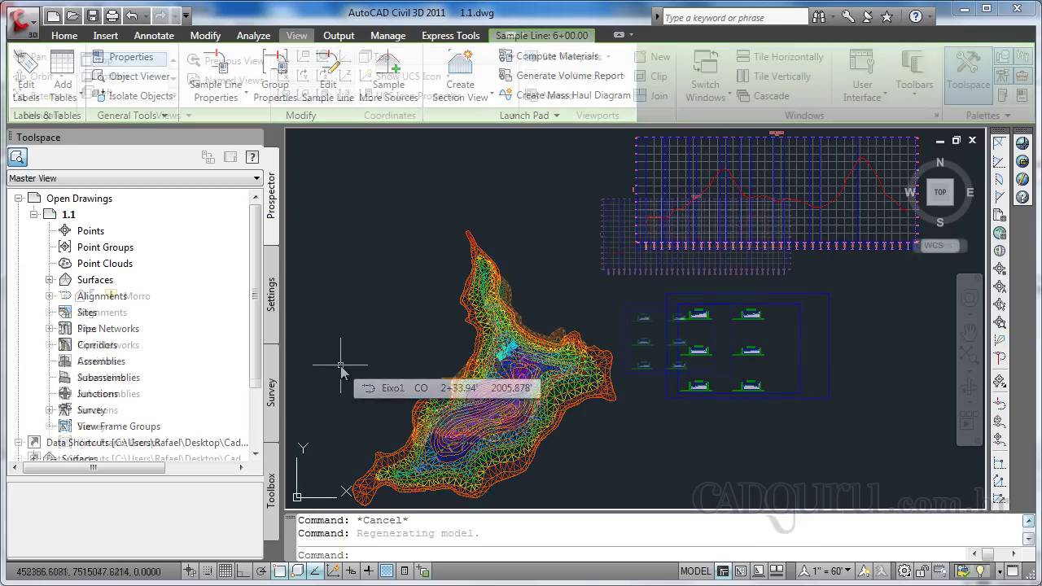
{"action": "scroll", "coordinate": [531, 337], "scroll_direction": "down", "scroll_amount": 2}
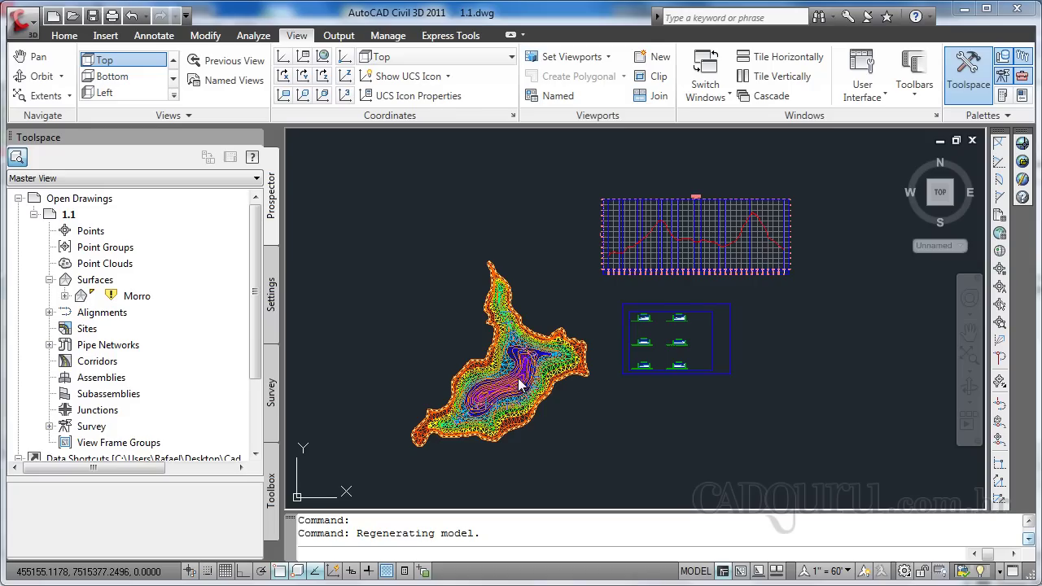
- Zoom in on the Morro surface until its triangle mesh and contours appear larger
{"action": "scroll", "coordinate": [521, 370], "scroll_direction": "up", "scroll_amount": 2}
{"action": "scroll", "coordinate": [513, 374], "scroll_direction": "up", "scroll_amount": 1}
{"action": "scroll", "coordinate": [511, 376], "scroll_direction": "down", "scroll_amount": 1}
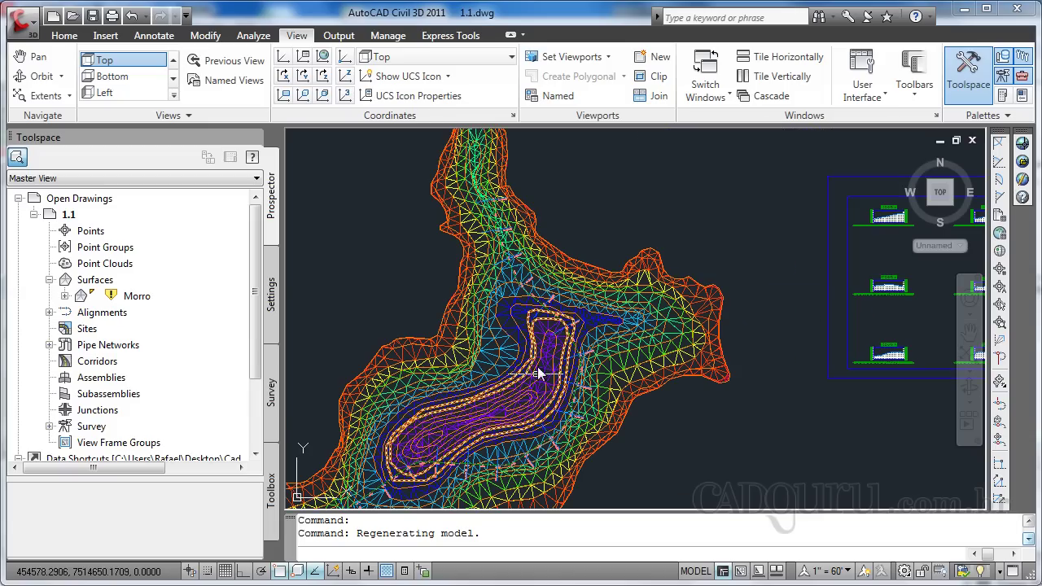
{"action": "scroll", "coordinate": [481, 265], "scroll_direction": "down", "scroll_amount": 1}
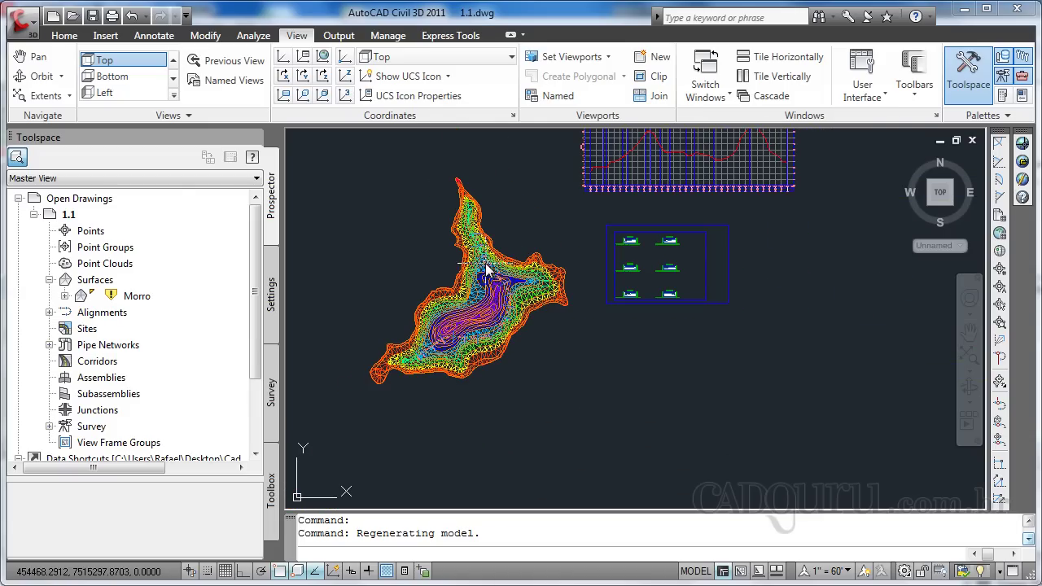
{"action": "scroll", "coordinate": [483, 267], "scroll_direction": "up", "scroll_amount": 1}
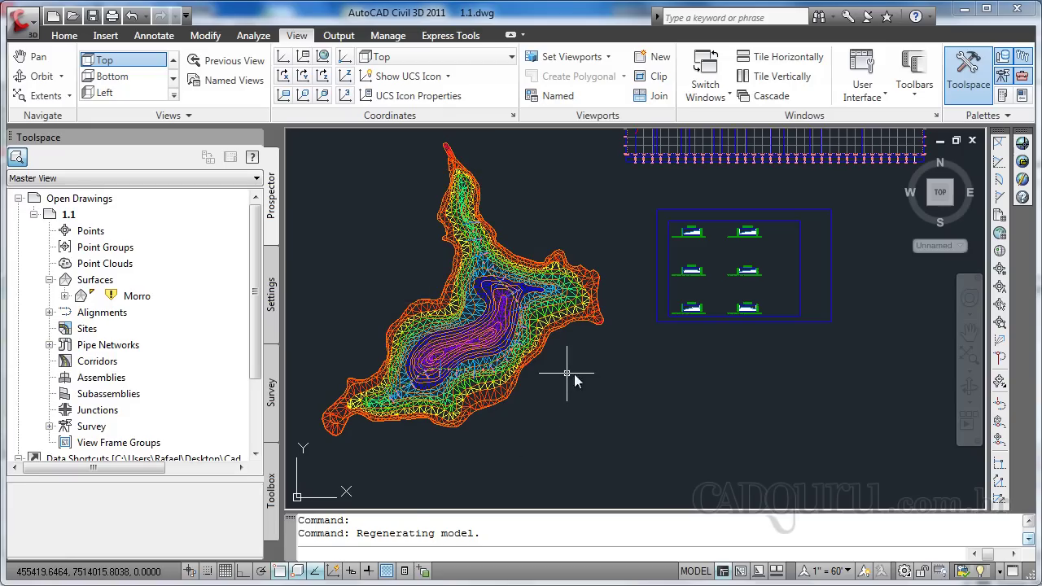
- Apply shaded display to the drawing with the SHADE command
{"action": "key", "text": "Escape"}
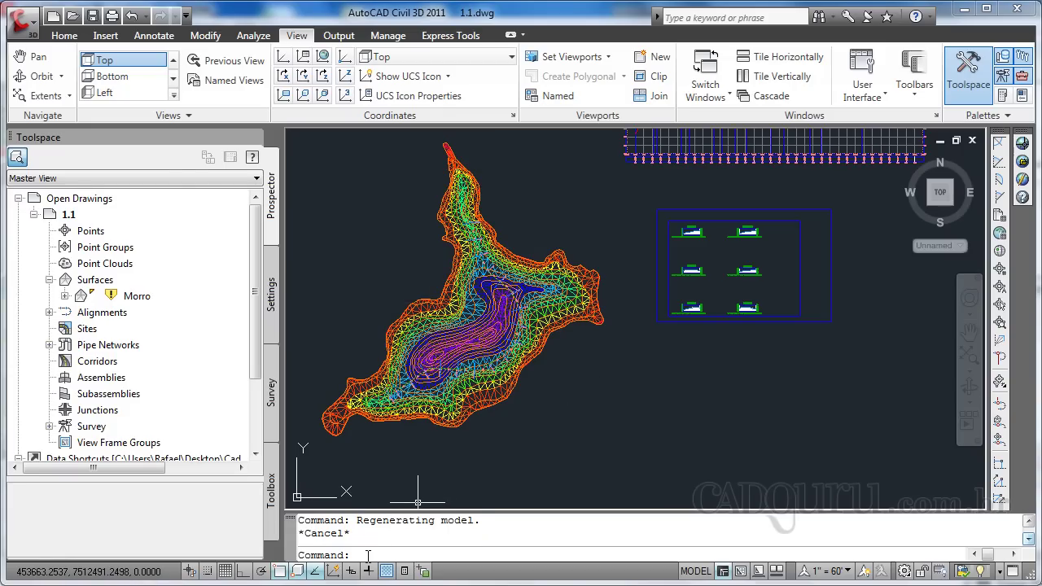
{"action": "type", "text": "shade"}
{"action": "key", "text": "Return"}
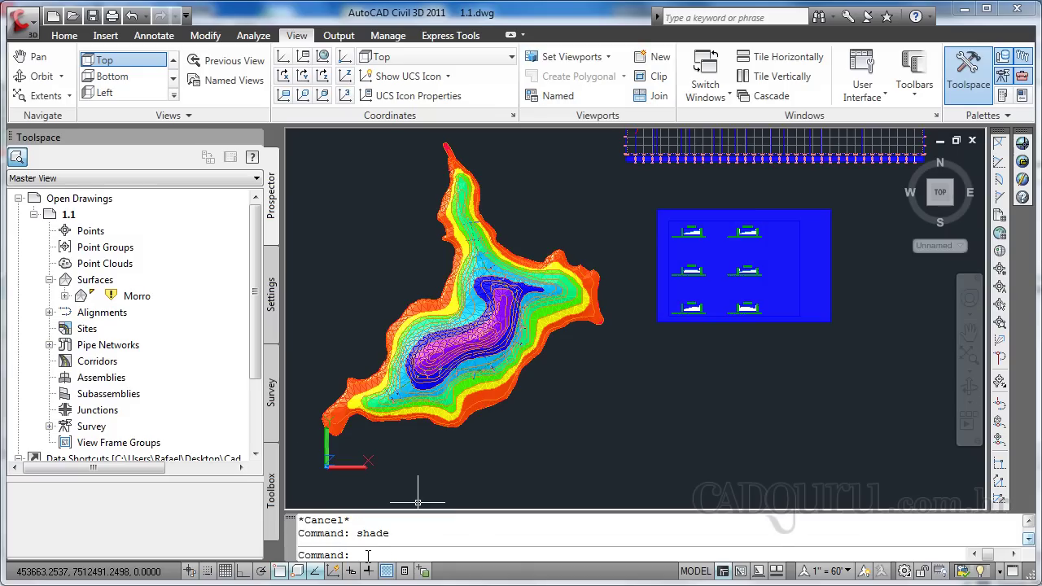
- Orbit and zoom to view the terrain obliquely in 3D, then return to plan view
{"action": "left_click", "coordinate": [39, 76]}
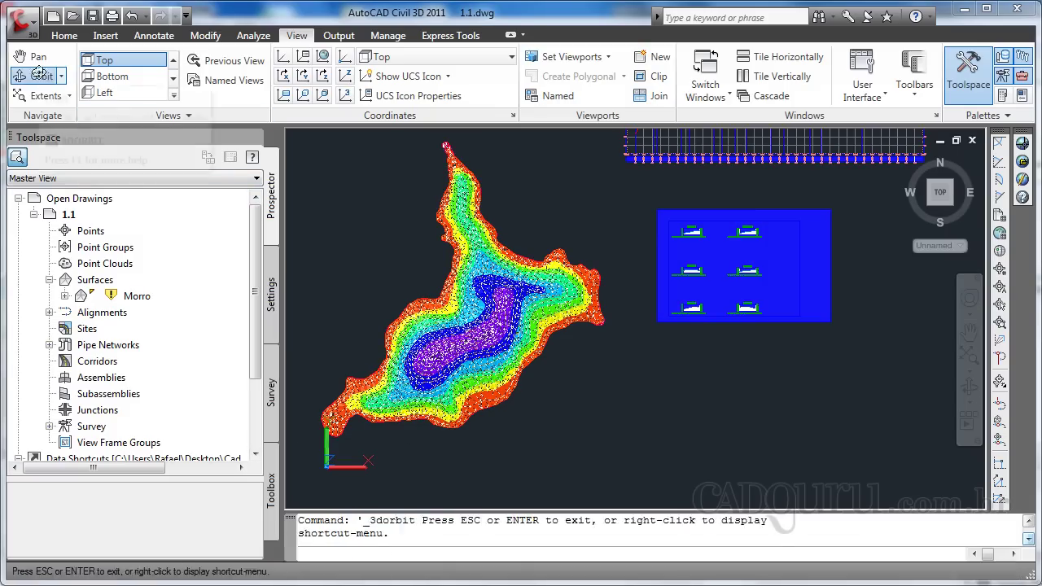
{"action": "left_click_drag", "start_coordinate": [436, 286], "coordinate": [421, 175]}
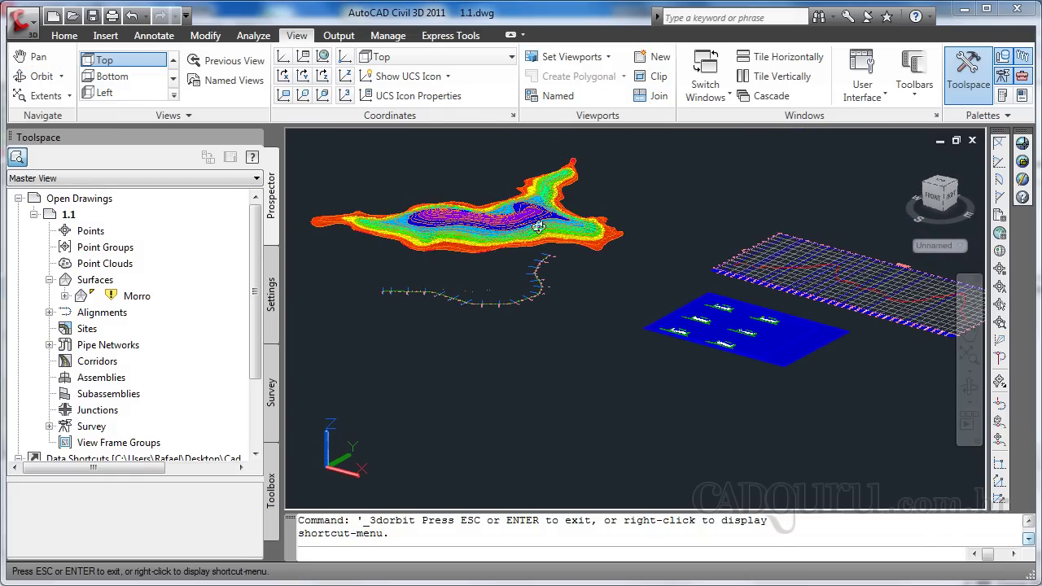
{"action": "scroll", "coordinate": [529, 227], "scroll_direction": "up", "scroll_amount": 2}
{"action": "scroll", "coordinate": [529, 227], "scroll_direction": "up", "scroll_amount": 1}
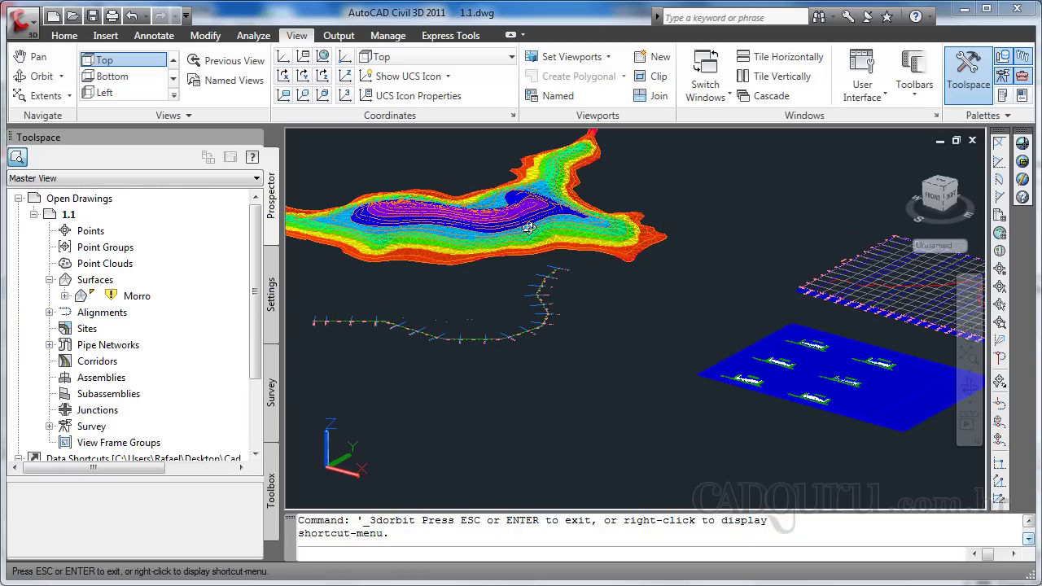
{"action": "key", "text": "Escape"}
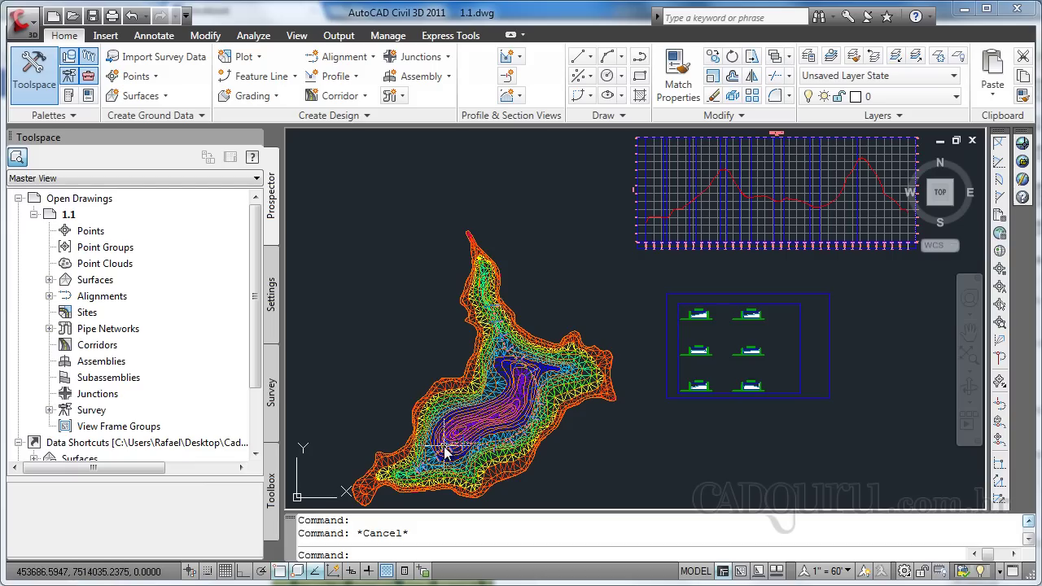
- Select the Eixo1 alignment, then frame the surface, profile and sections together and deselect it
{"action": "scroll", "coordinate": [450, 460], "scroll_direction": "up", "scroll_amount": 3}
{"action": "scroll", "coordinate": [458, 435], "scroll_direction": "up", "scroll_amount": 2}
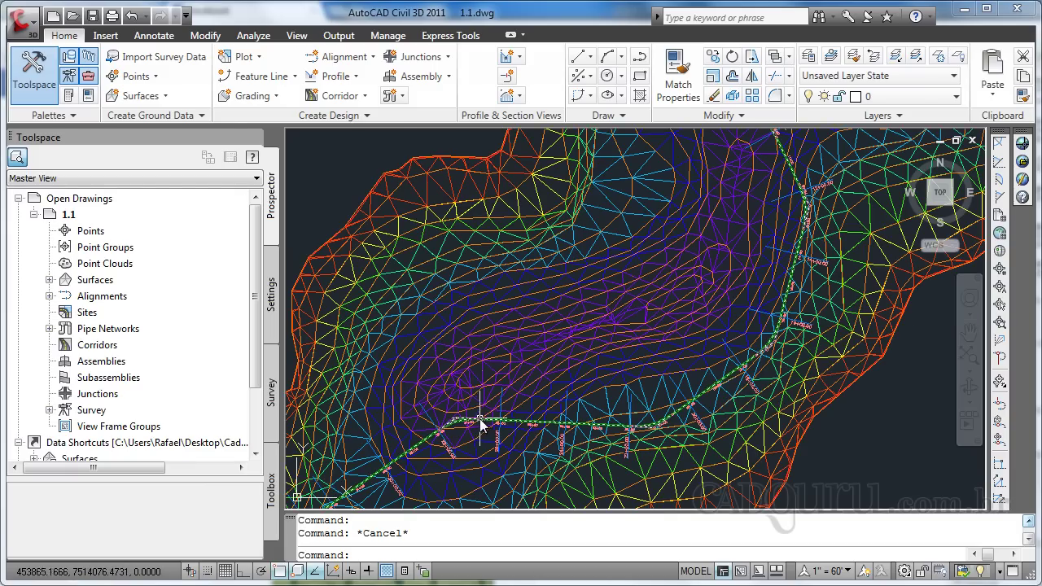
{"action": "left_click", "coordinate": [489, 418]}
{"action": "scroll", "coordinate": [619, 419], "scroll_direction": "down", "scroll_amount": 4}
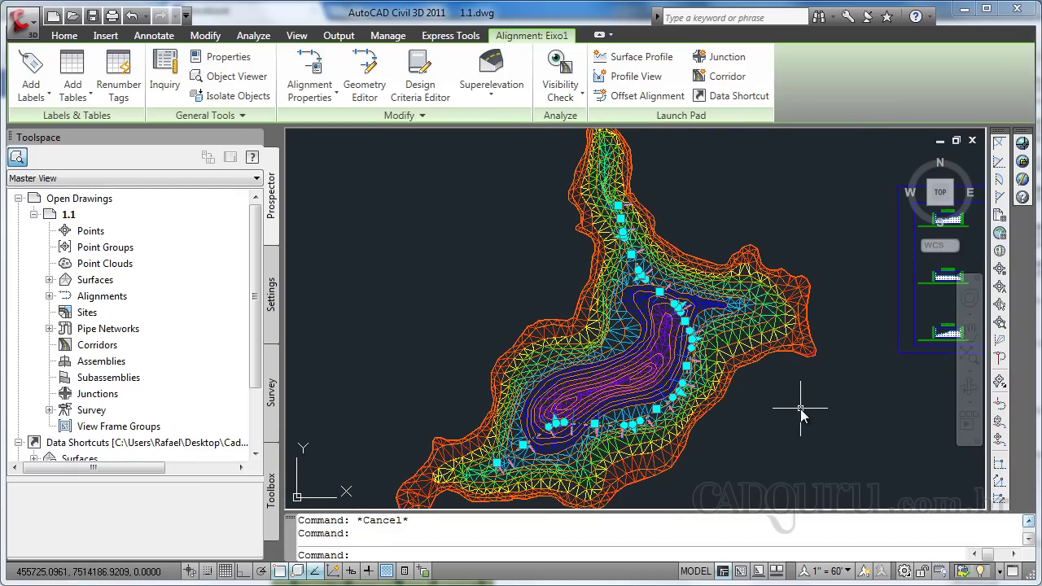
{"action": "mouse_move", "coordinate": [801, 414]}
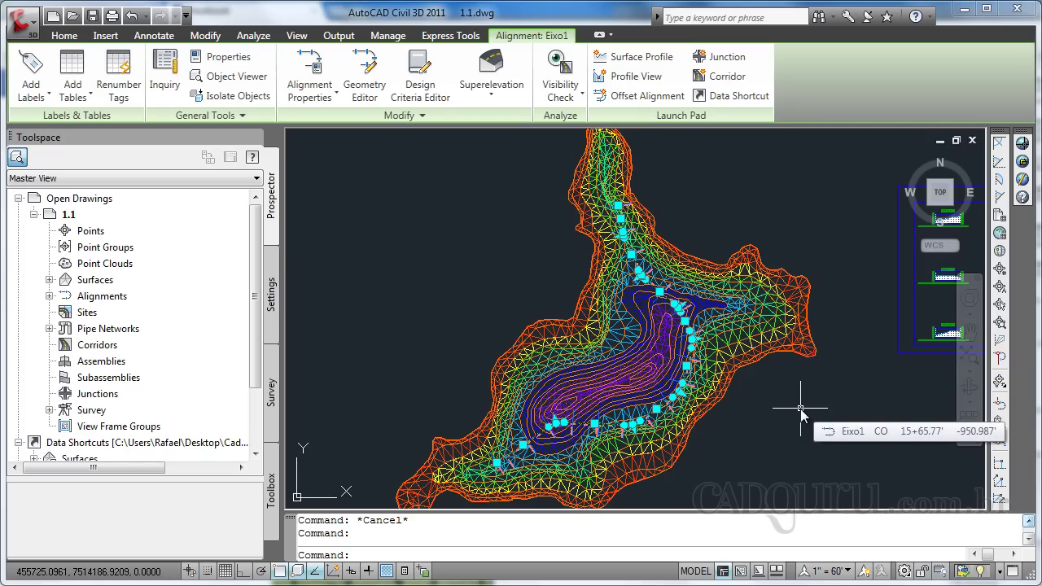
{"action": "scroll", "coordinate": [806, 411], "scroll_direction": "down", "scroll_amount": 2}
{"action": "scroll", "coordinate": [829, 406], "scroll_direction": "down", "scroll_amount": 2}
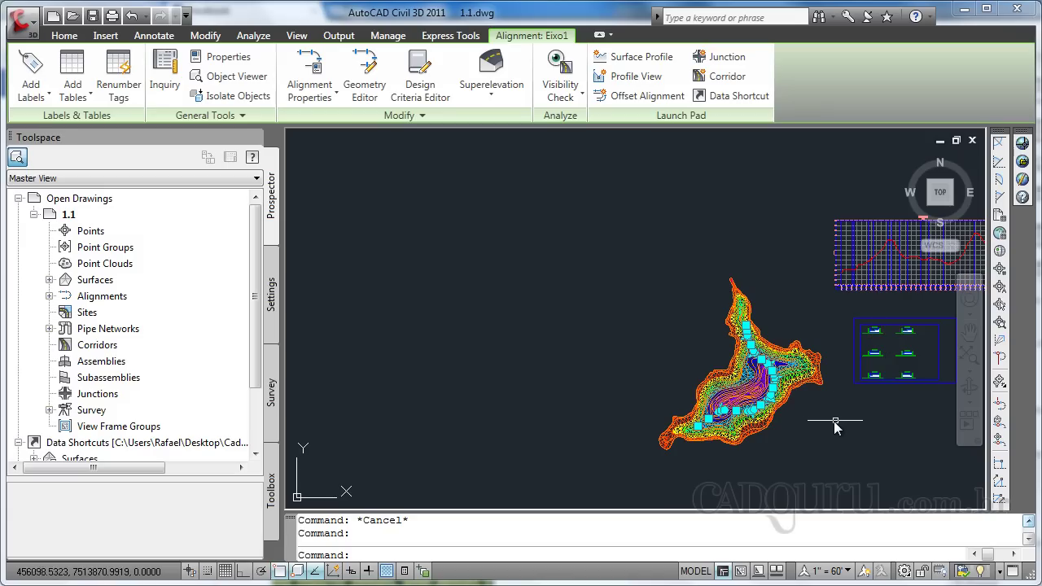
{"action": "middle_click_drag", "start_coordinate": [810, 417], "coordinate": [643, 402]}
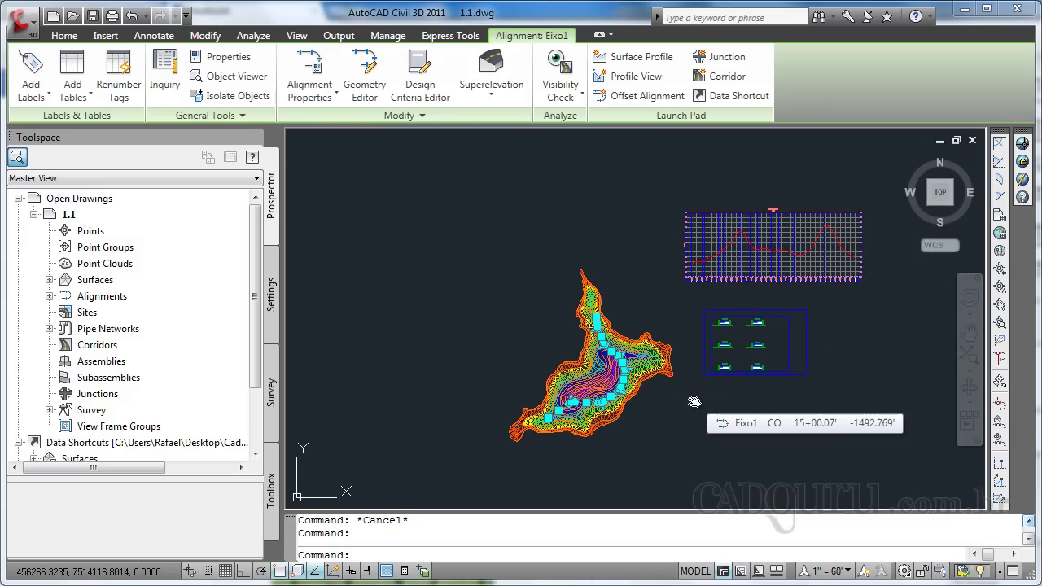
{"action": "scroll", "coordinate": [694, 400], "scroll_direction": "down", "scroll_amount": 2}
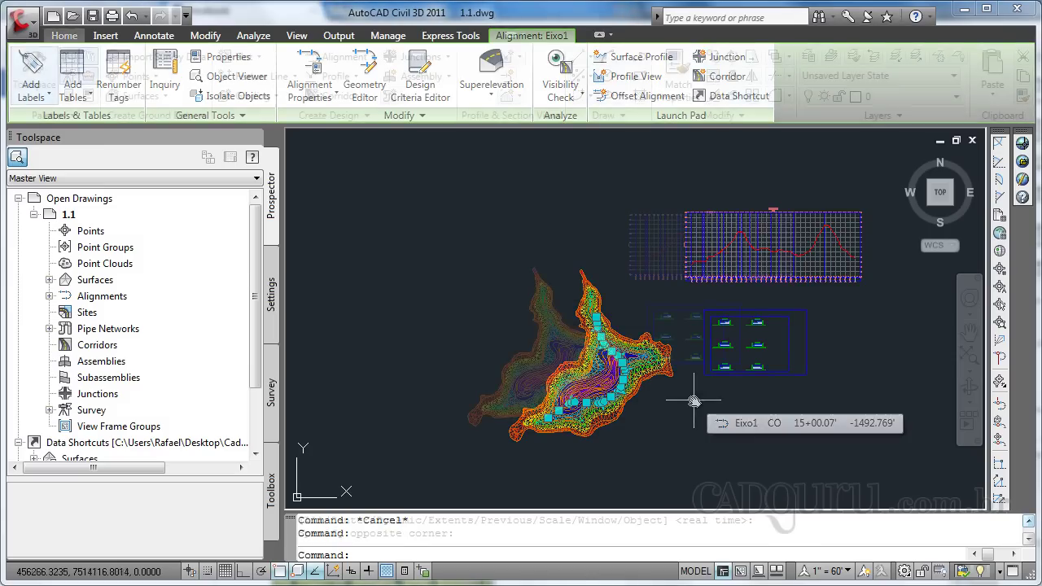
{"action": "key", "text": "Escape"}
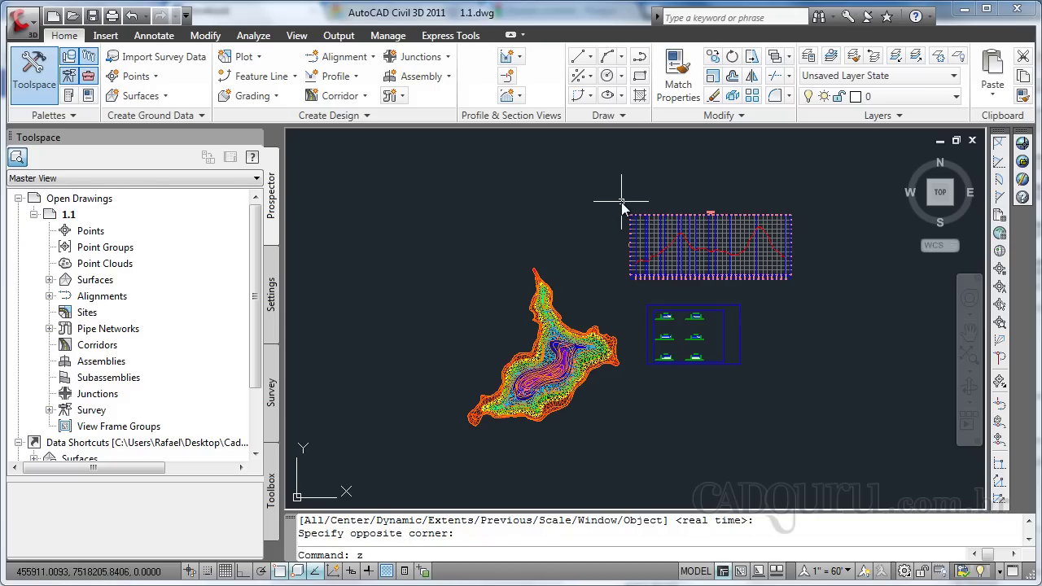
- Zoom-window onto the Perfil profile view and select it to check its properties
{"action": "type", "text": "z"}
{"action": "key", "text": "Return"}
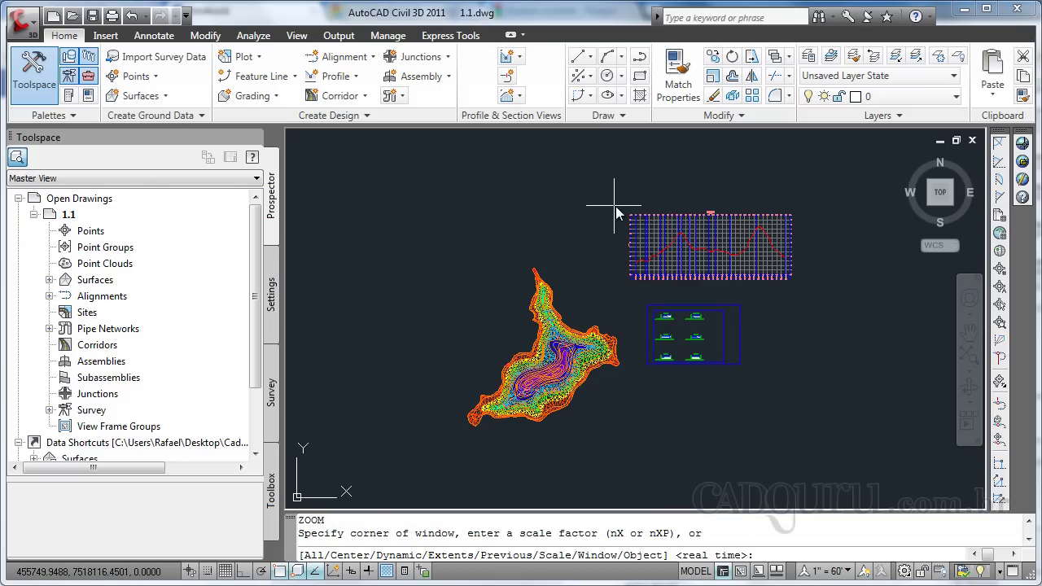
{"action": "left_click", "coordinate": [620, 207]}
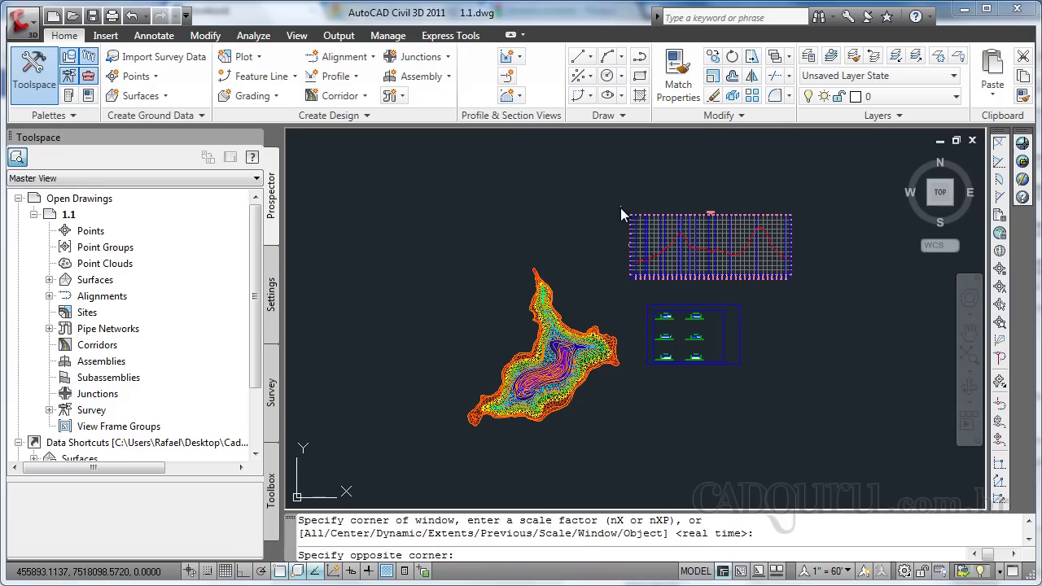
{"action": "left_click", "coordinate": [802, 285]}
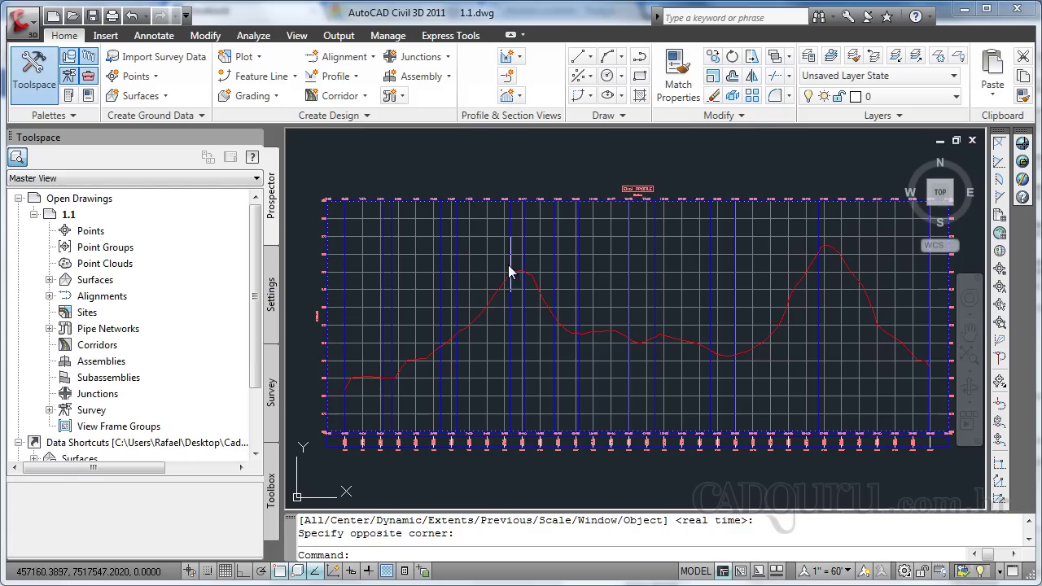
{"action": "left_click", "coordinate": [356, 383]}
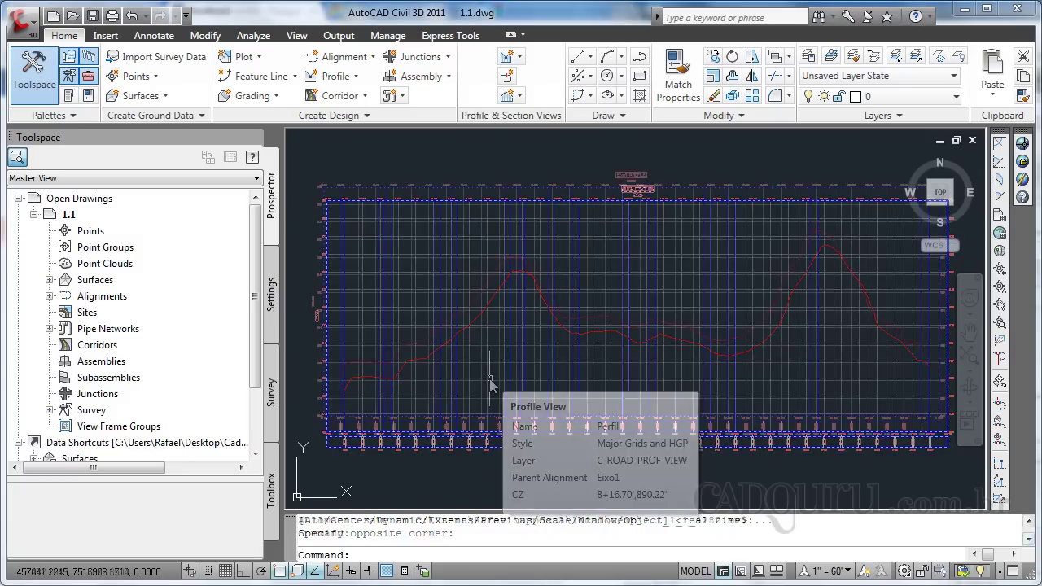
{"action": "left_click", "coordinate": [980, 506]}
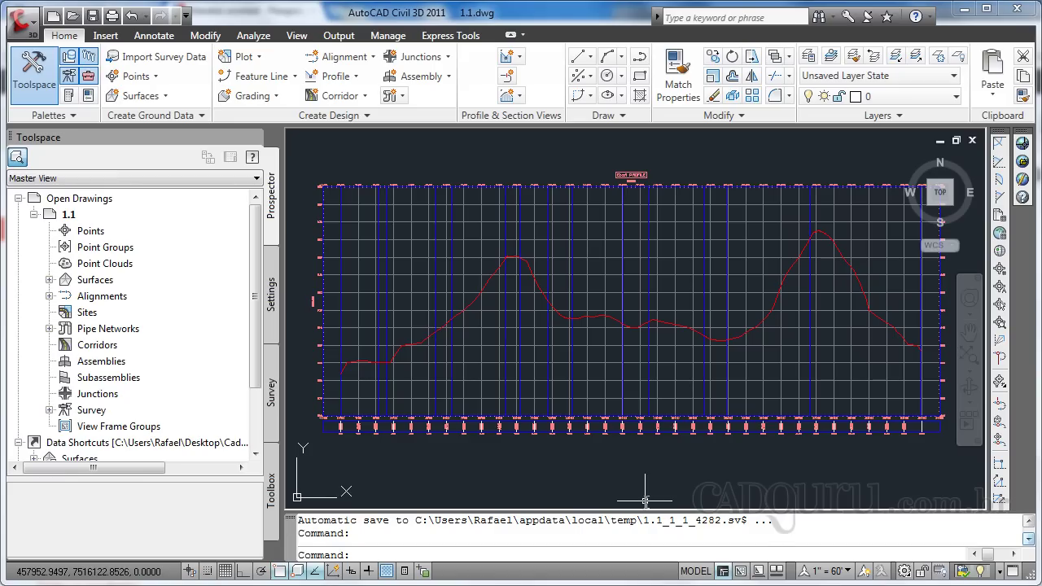
- Pan down to the section views and zoom across sections 6+00.00 and 2+00.00
{"action": "scroll", "coordinate": [570, 451], "scroll_direction": "down", "scroll_amount": 2}
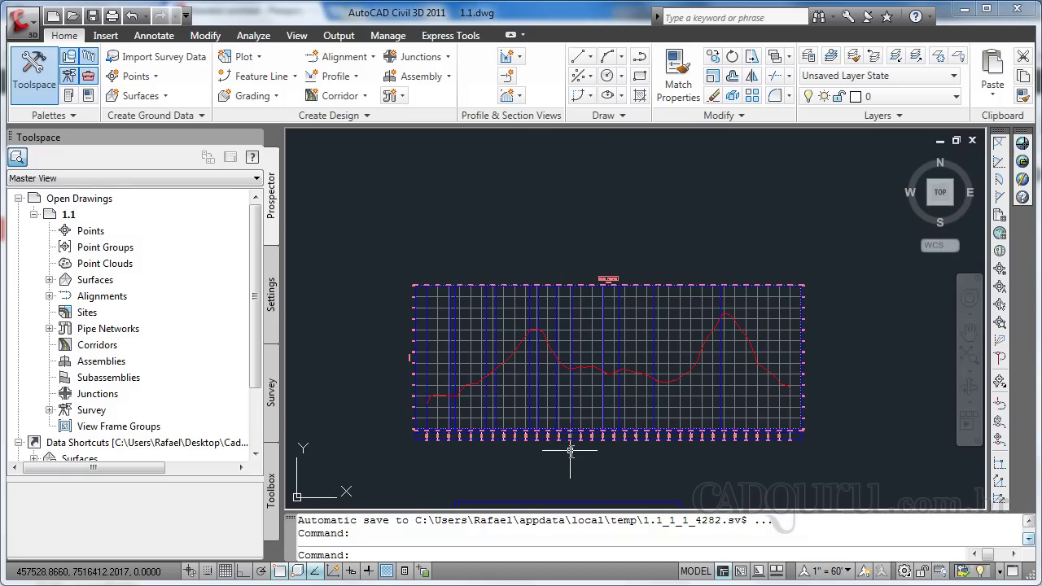
{"action": "middle_click_drag", "start_coordinate": [570, 450], "coordinate": [510, 275]}
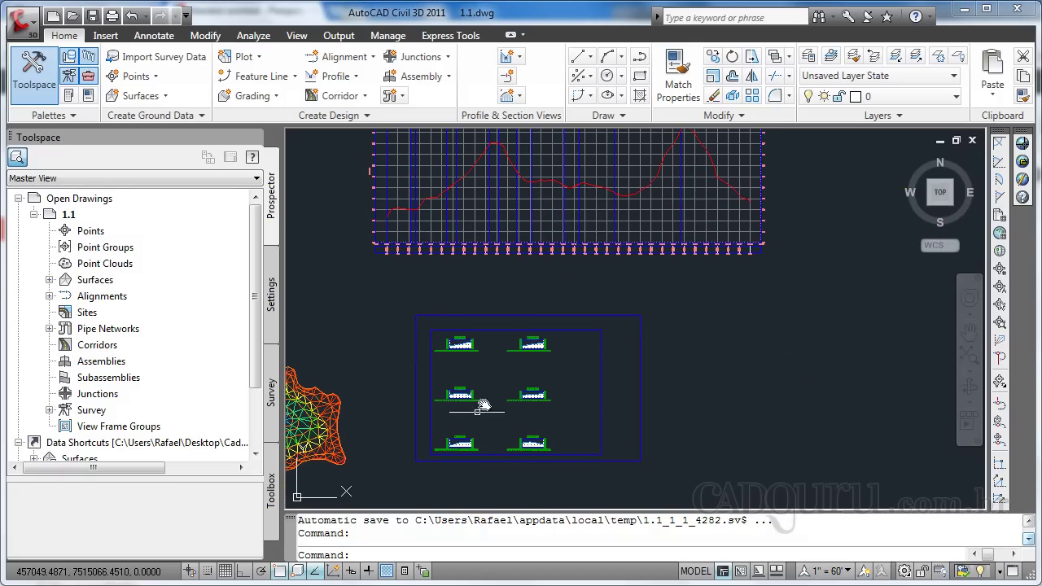
{"action": "scroll", "coordinate": [489, 384], "scroll_direction": "up", "scroll_amount": 3}
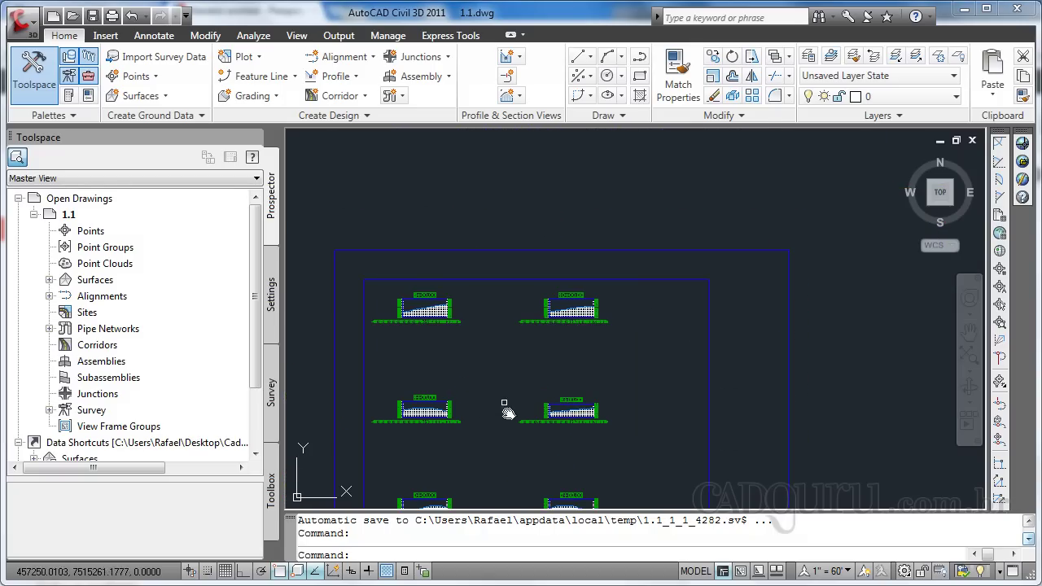
{"action": "middle_click_drag", "start_coordinate": [506, 413], "coordinate": [535, 372]}
{"action": "scroll", "coordinate": [644, 365], "scroll_direction": "up", "scroll_amount": 2}
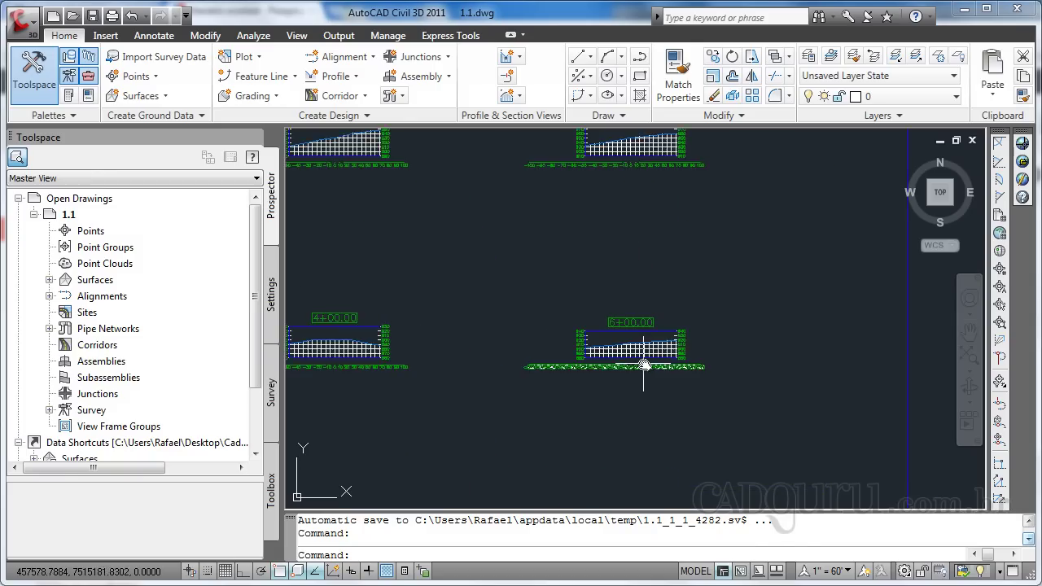
{"action": "scroll", "coordinate": [643, 364], "scroll_direction": "up", "scroll_amount": 2}
{"action": "scroll", "coordinate": [565, 366], "scroll_direction": "down", "scroll_amount": 1}
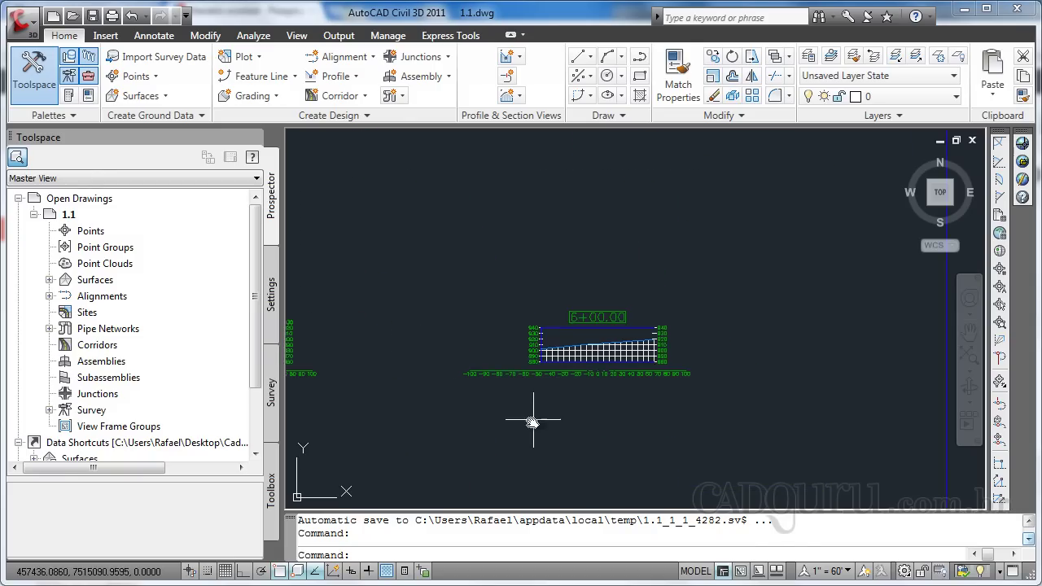
{"action": "middle_click_drag", "start_coordinate": [533, 423], "coordinate": [595, 275]}
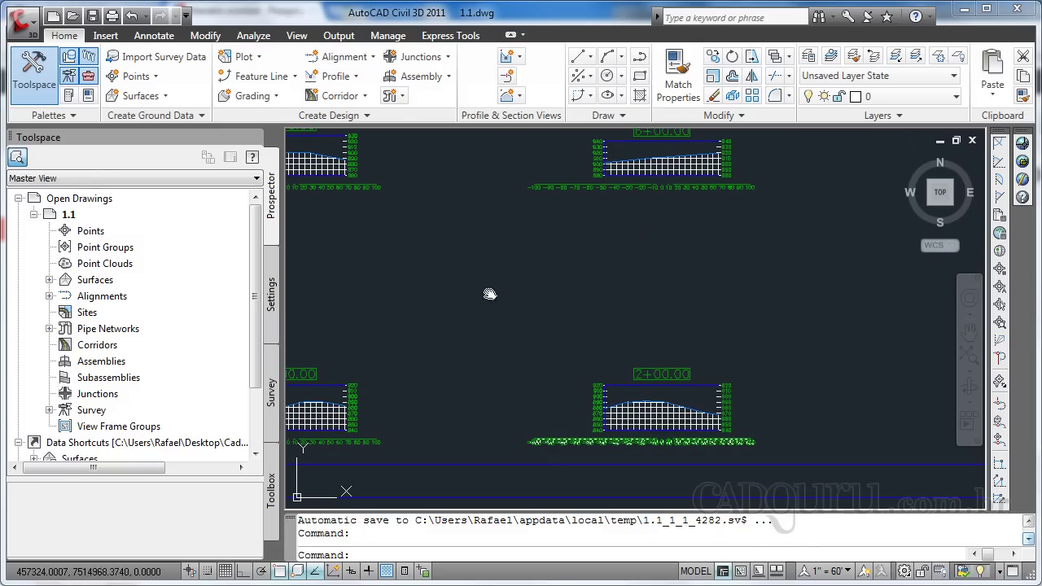
{"action": "scroll", "coordinate": [643, 367], "scroll_direction": "down", "scroll_amount": 3}
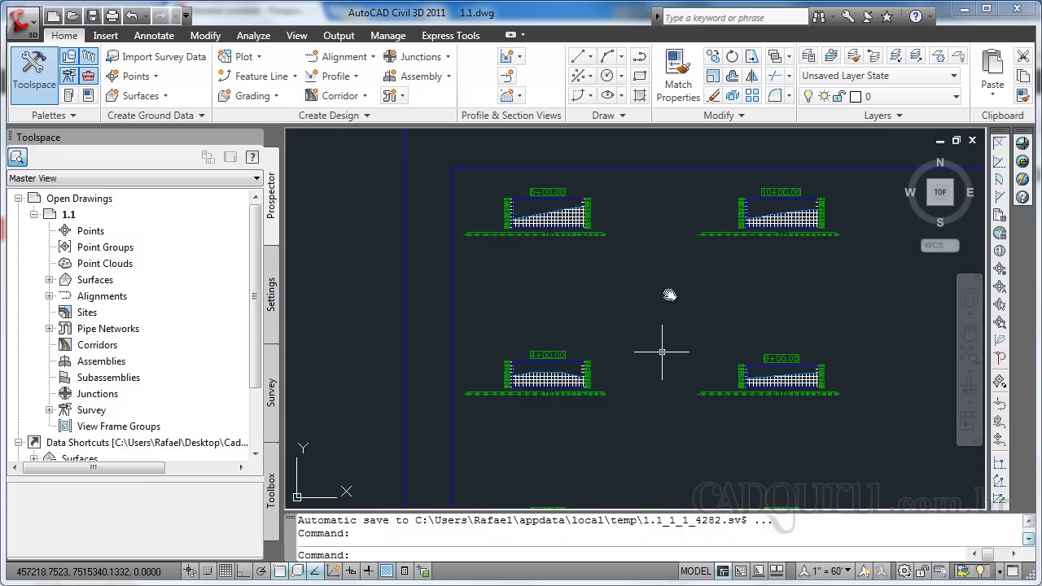